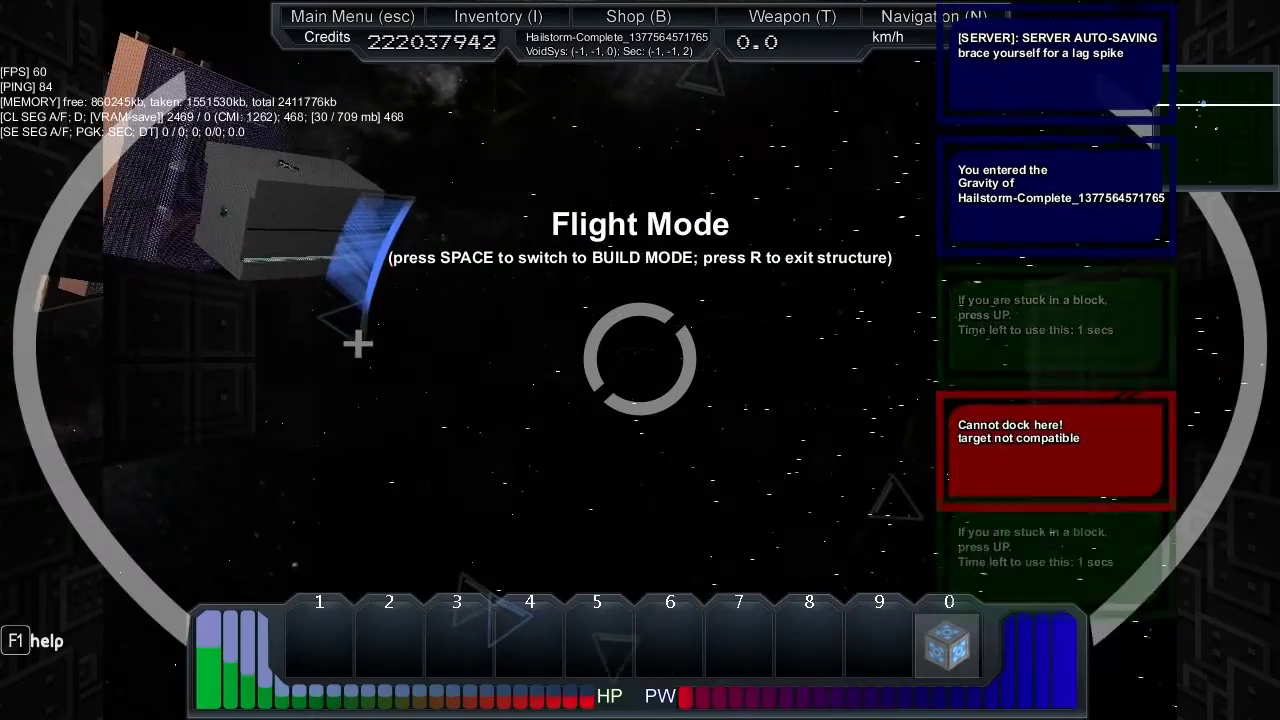
Bind the Weapons Computer at (8, 8, 6) to hotbar slot 1 from the Weapons tab
key("t")
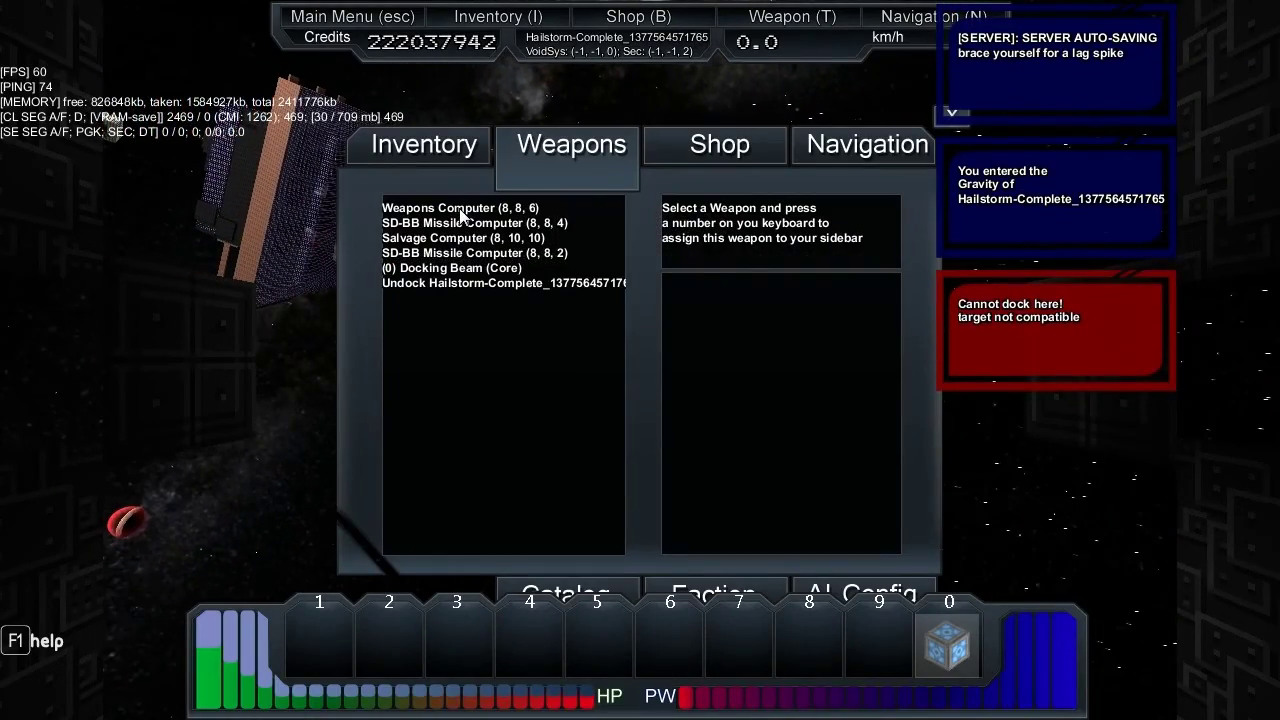
left_click(462, 214)
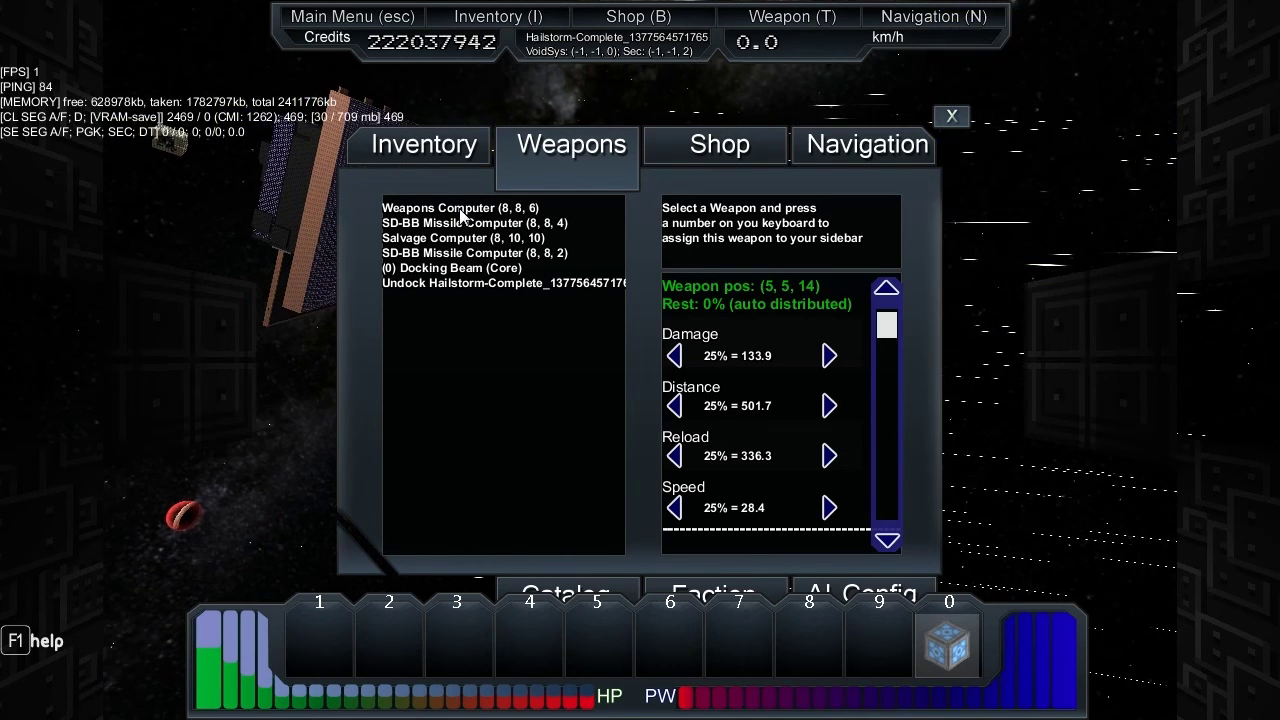
key("1")
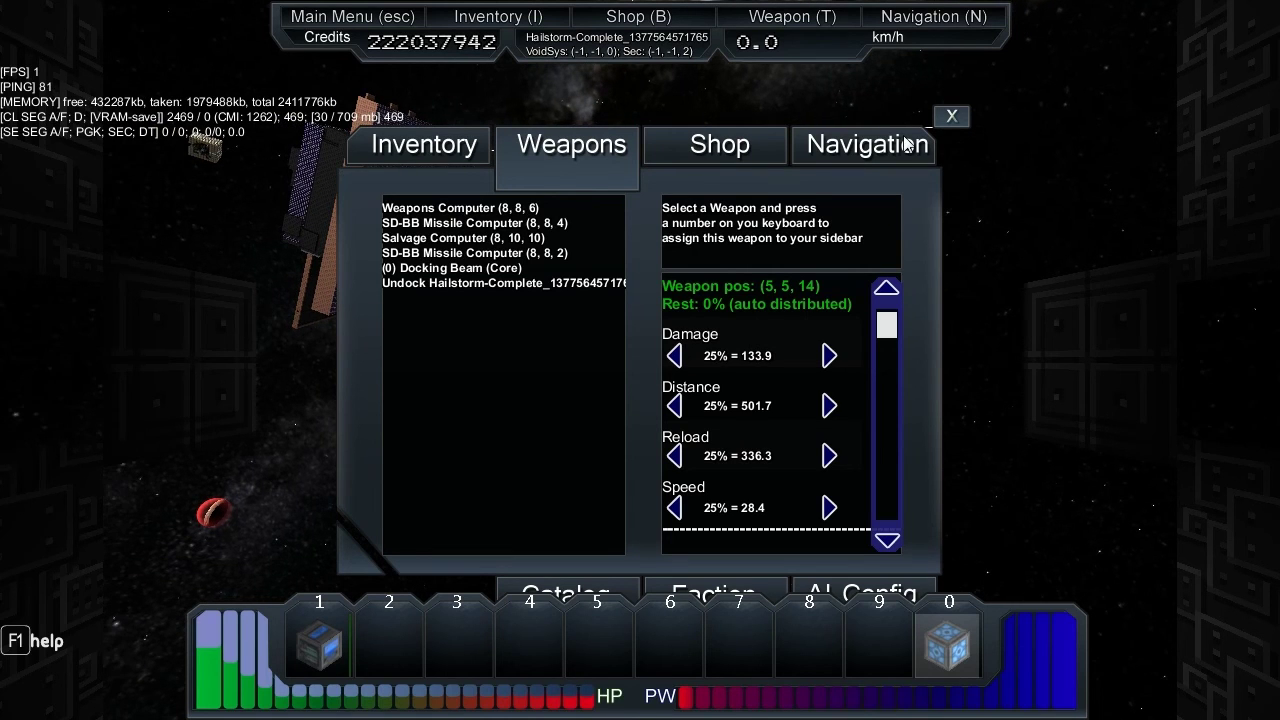
left_click(952, 117)
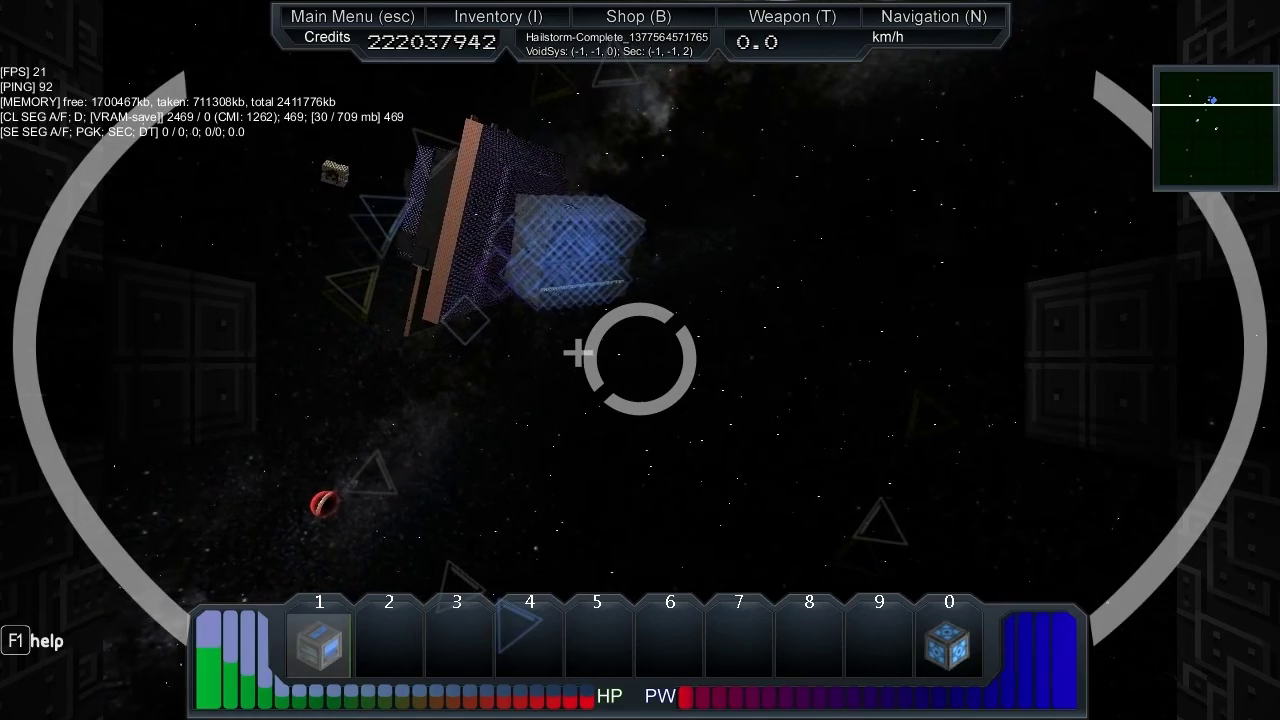
Fly toward the Hailstorm target with the HUD hidden and crater its hull
key("w")
key("w")
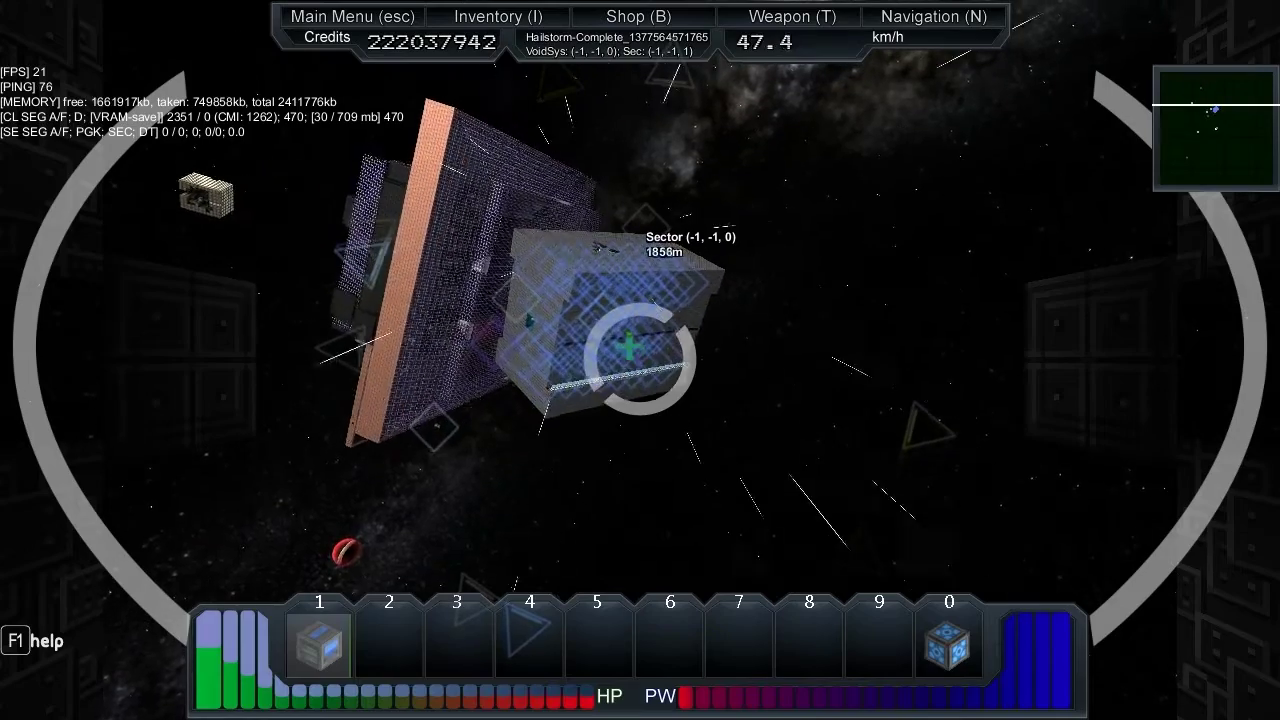
key("Tab+g")
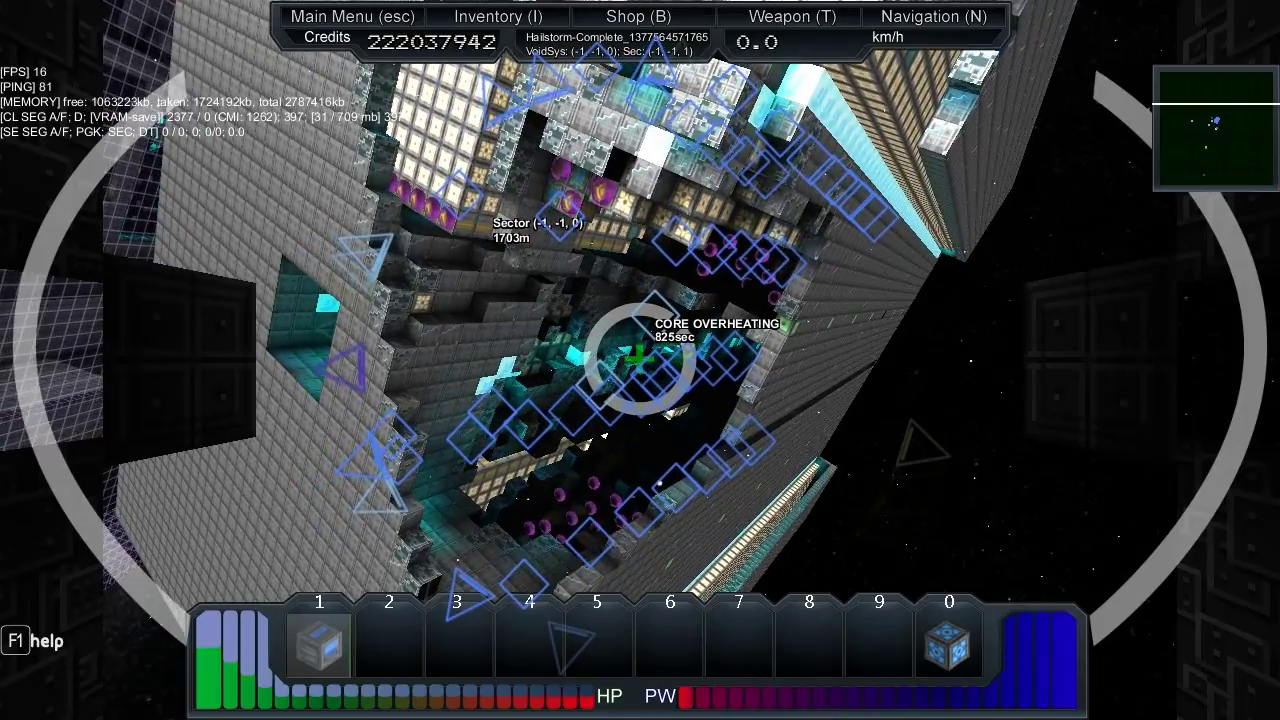
Fly backward from the overheating Hailstorm target to view its breached grey hull
key("s")
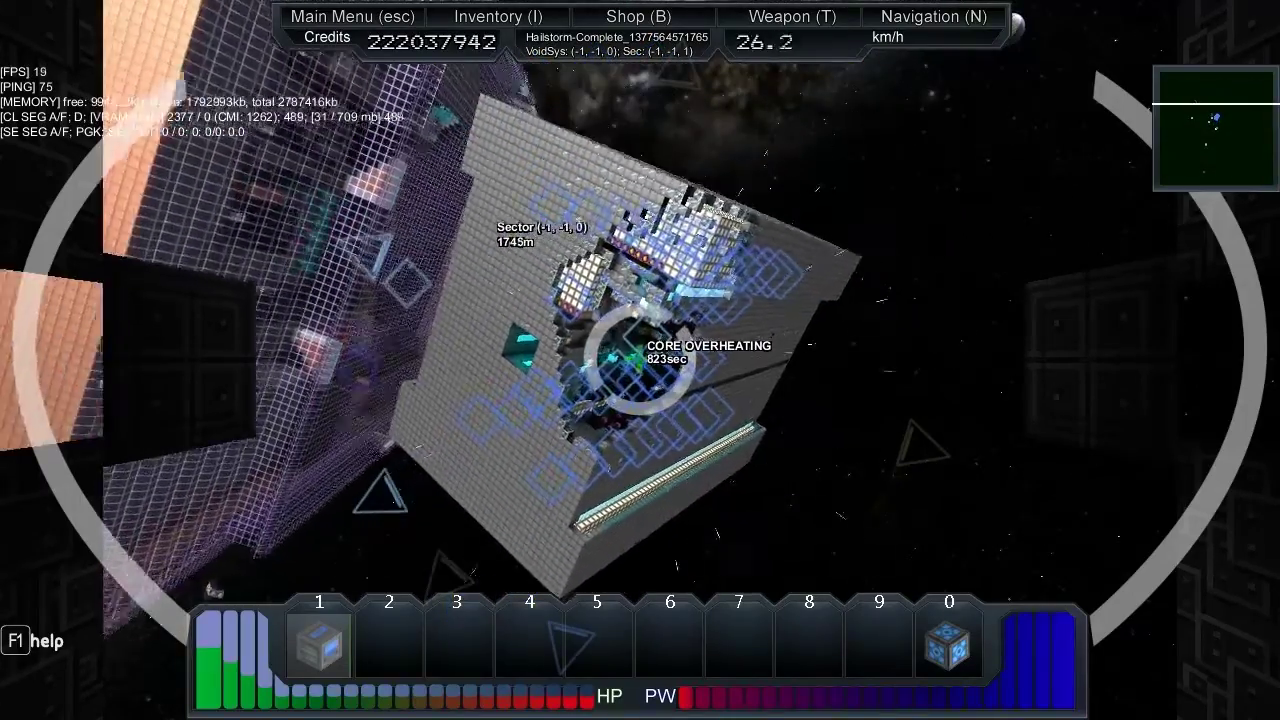